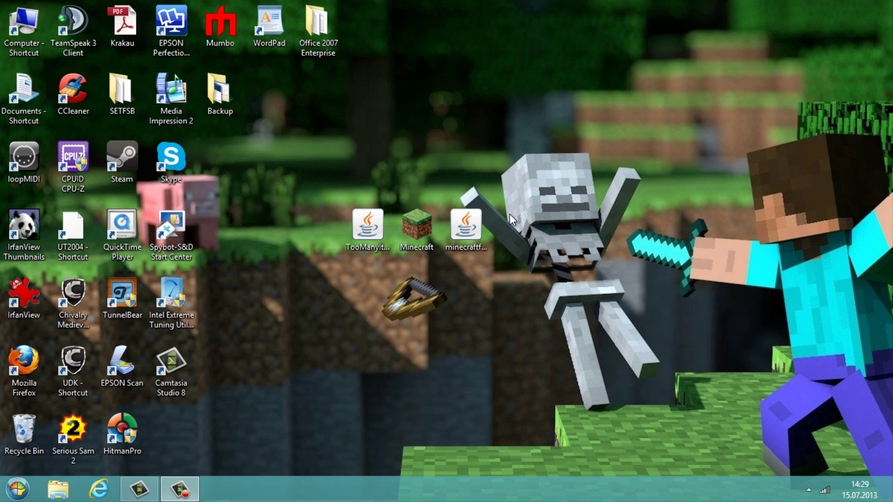
# Check the full names of the TooManyItems, Minecraft and minecraftforge-installer files on the desktop
pyautogui.click(487, 218)
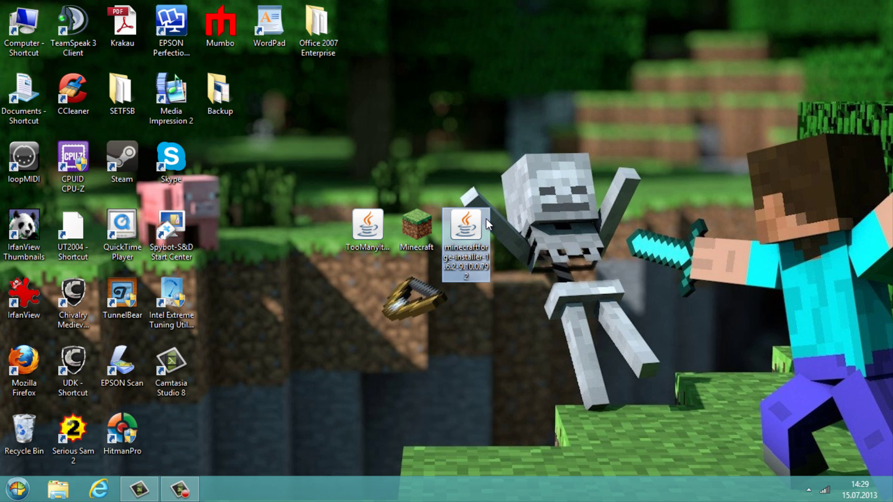
pyautogui.click(381, 239)
pyautogui.click(413, 241)
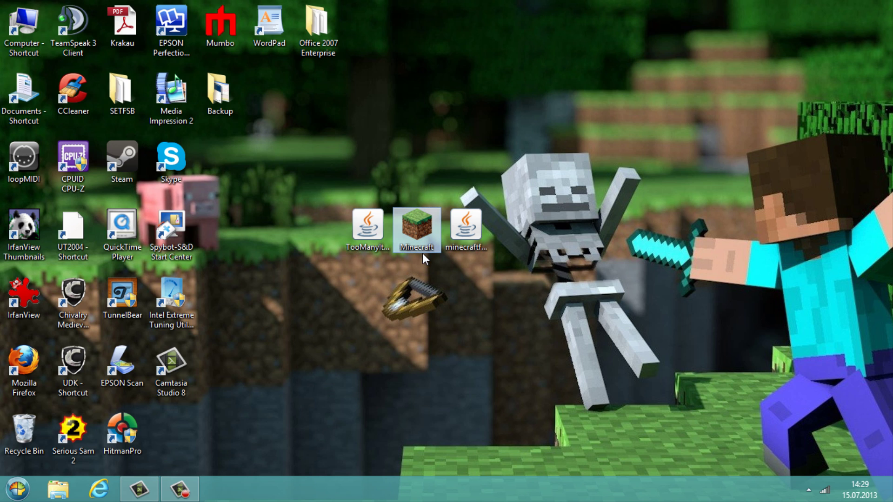
pyautogui.click(416, 280)
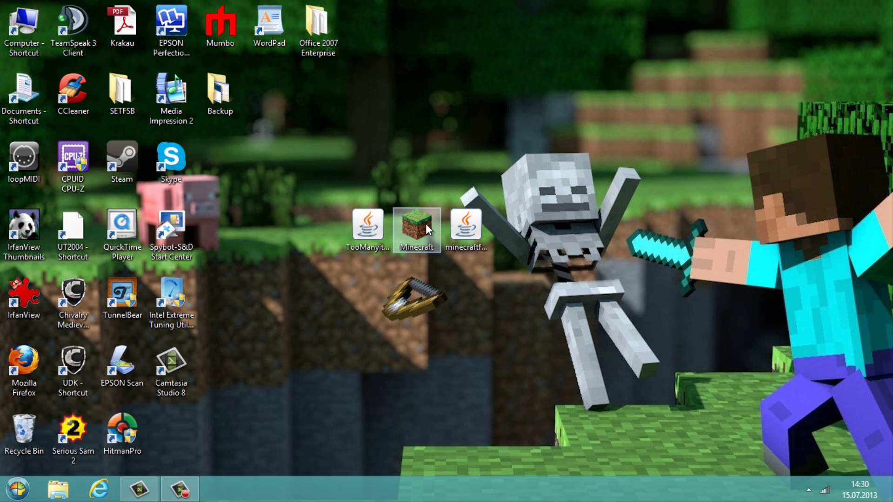
pyautogui.click(377, 236)
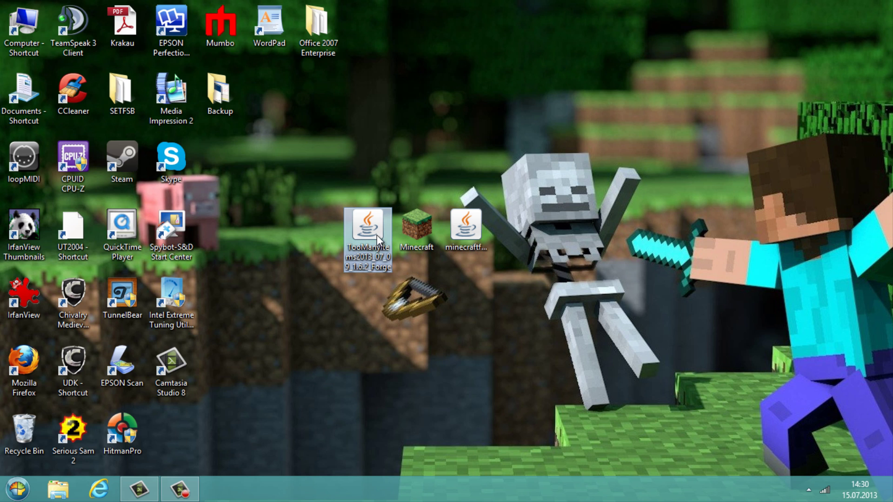
pyautogui.click(467, 241)
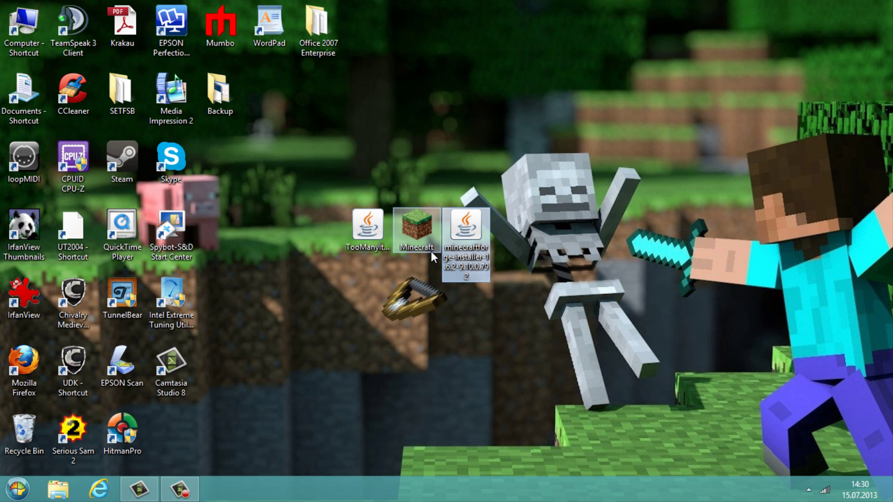
pyautogui.press('F2')
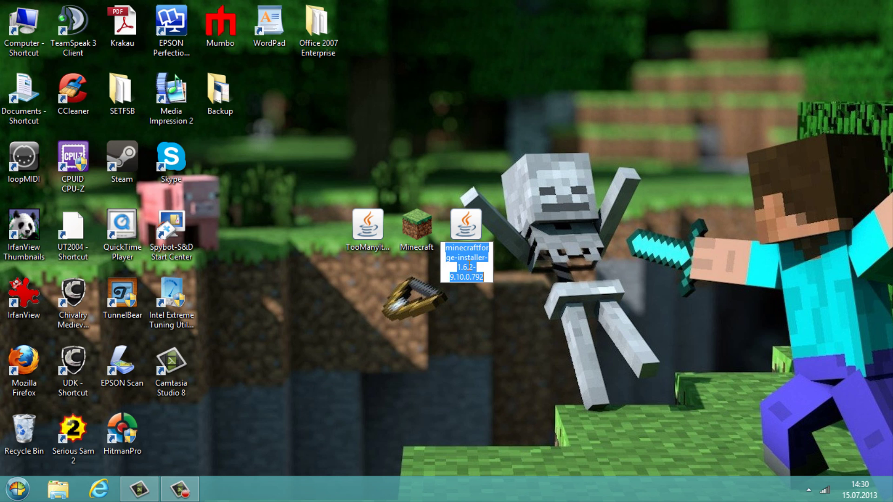
pyautogui.press('Escape')
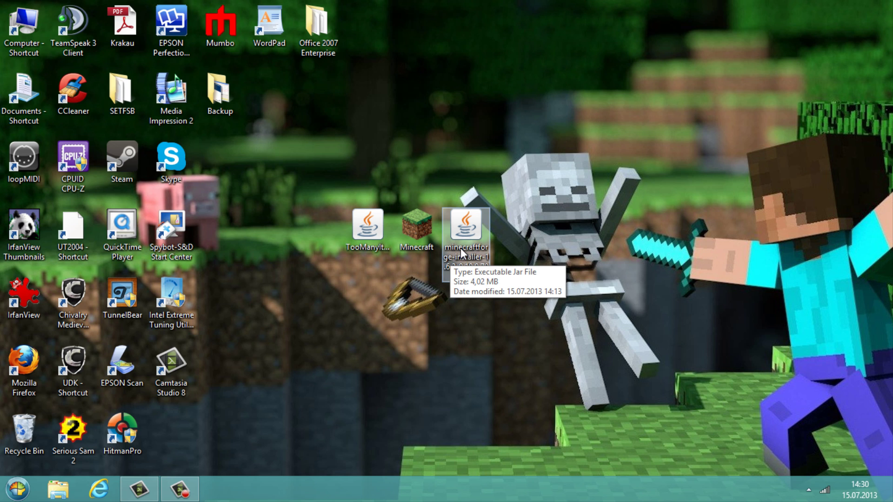
# Run the Minecraft Forge installer from the desktop and install the client into the .minecraft folder
pyautogui.doubleClick(465, 233)
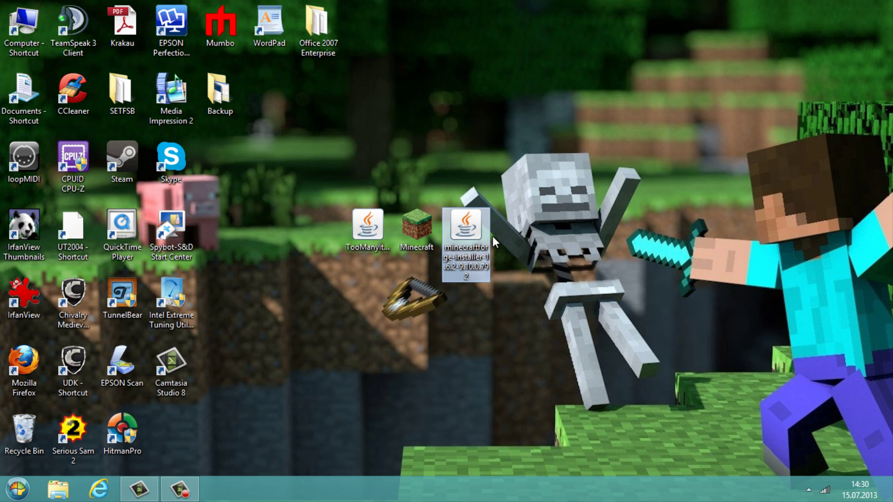
pyautogui.moveTo(472, 145); pyautogui.dragTo(637, 112)
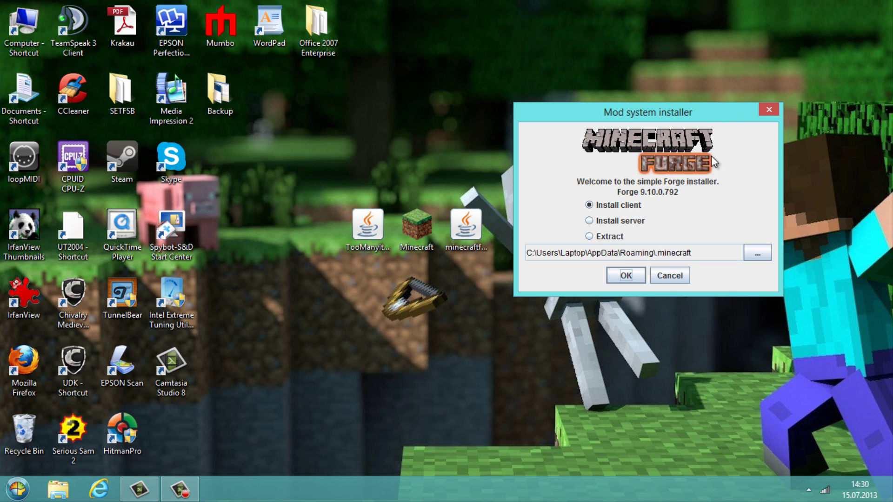
pyautogui.click(611, 207)
pyautogui.click(626, 276)
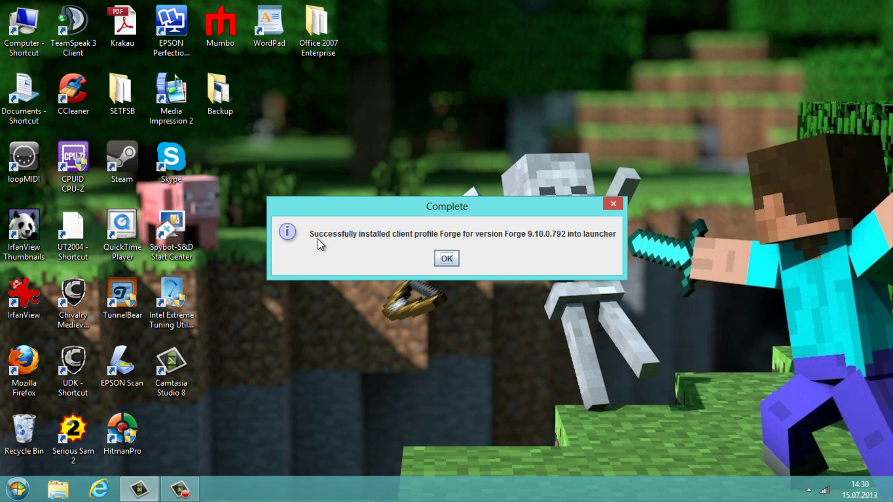
pyautogui.click(446, 258)
# Open the Minecraft launcher from the desktop
pyautogui.click(368, 223)
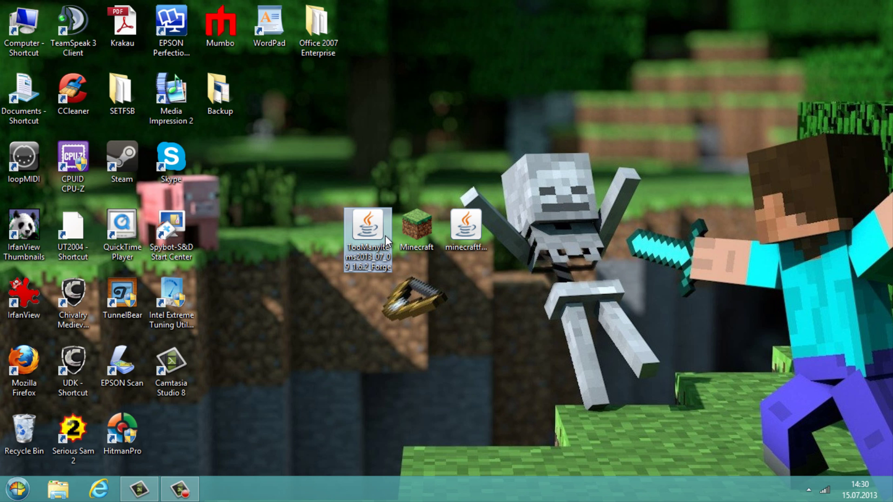
pyautogui.click(412, 232)
pyautogui.doubleClick(406, 228)
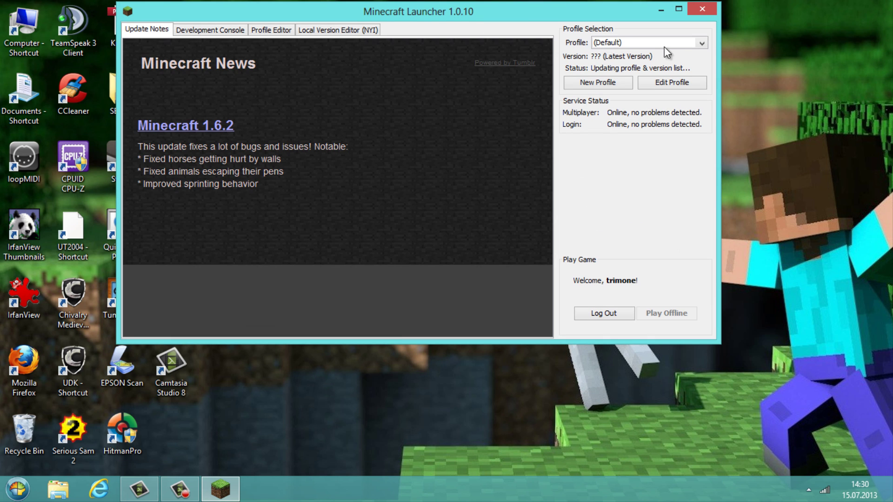
pyautogui.click(664, 47)
pyautogui.click(666, 41)
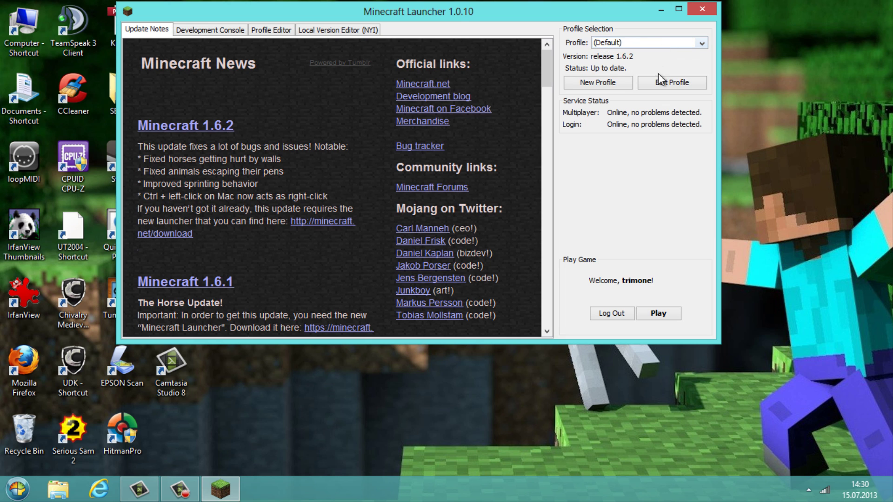
# Create a launcher profile named New Profile that uses version release 1.6.2-Forge9.10.0.792 and save it
pyautogui.click(596, 81)
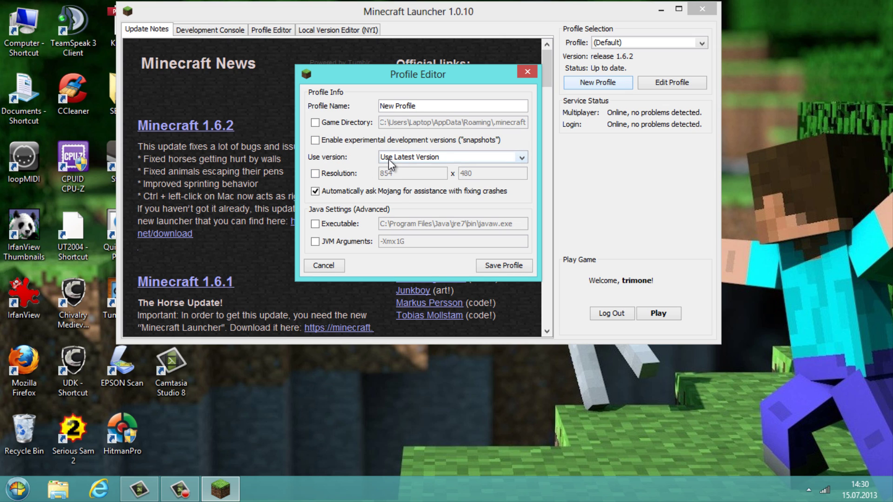
pyautogui.click(389, 160)
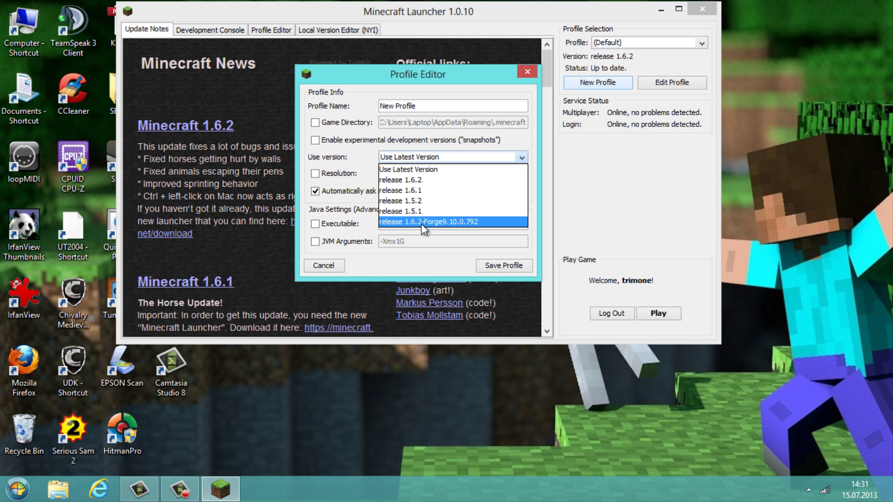
pyautogui.click(445, 222)
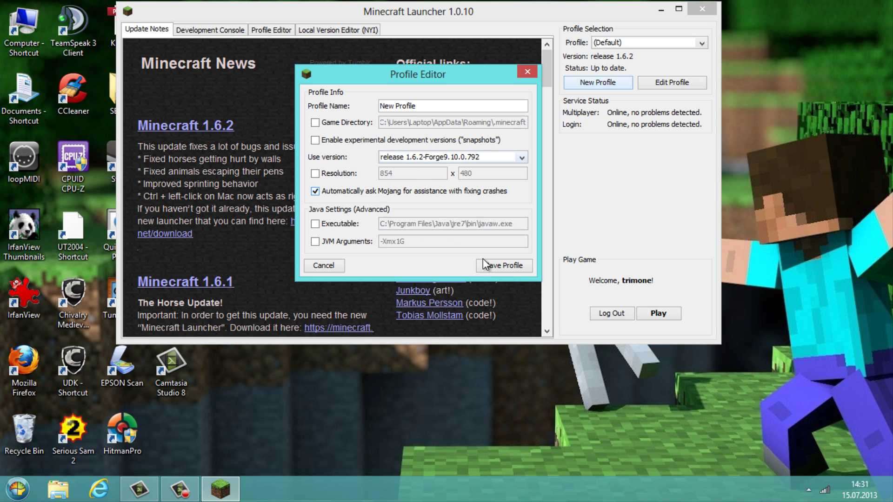
pyautogui.click(506, 265)
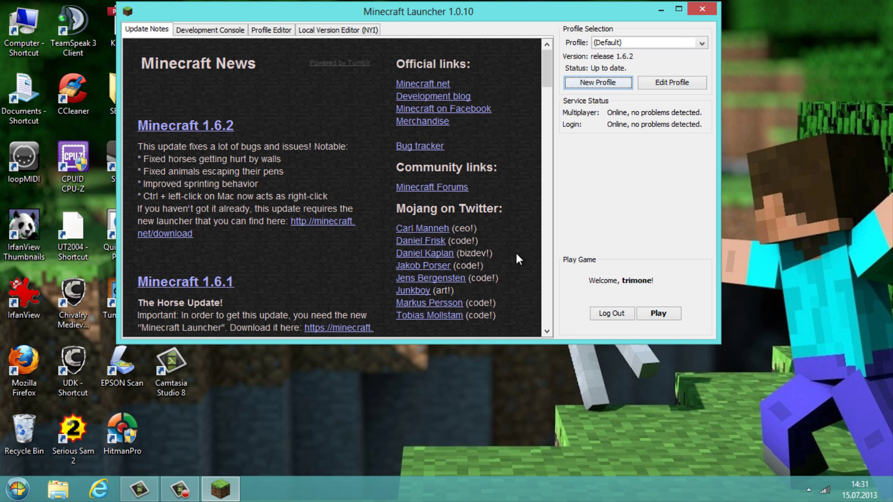
# Switch to New Profile, enter the account username and password, and start the game
pyautogui.click(663, 43)
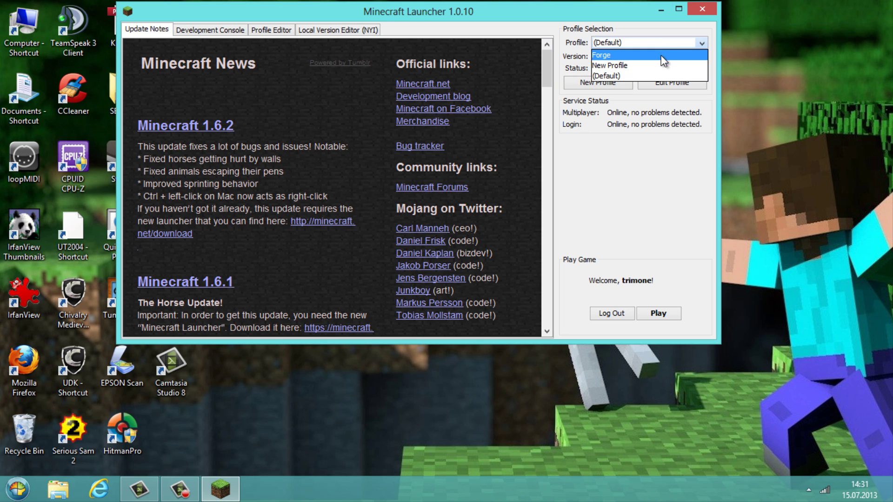
pyautogui.click(660, 62)
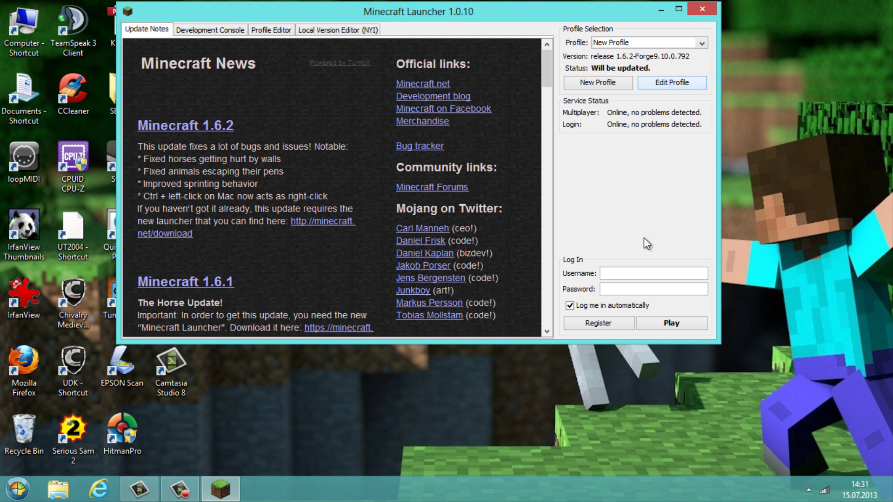
pyautogui.click(634, 270)
pyautogui.write('Trimone****')
pyautogui.click(671, 318)
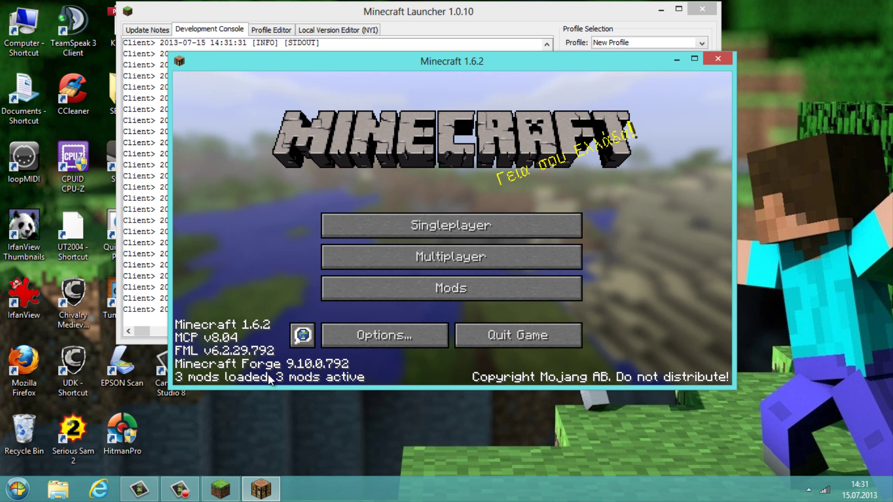
# Quit the game and open the %appdata% folder
pyautogui.click(539, 337)
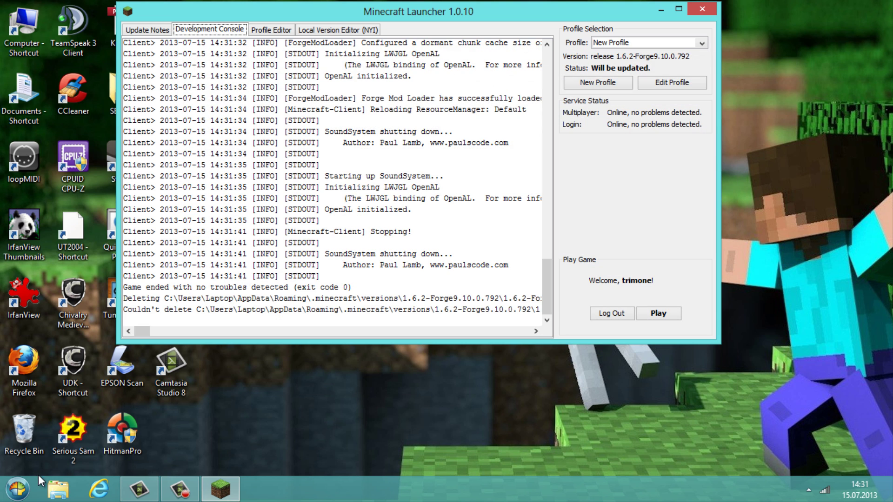
pyautogui.click(34, 485)
pyautogui.write('%')
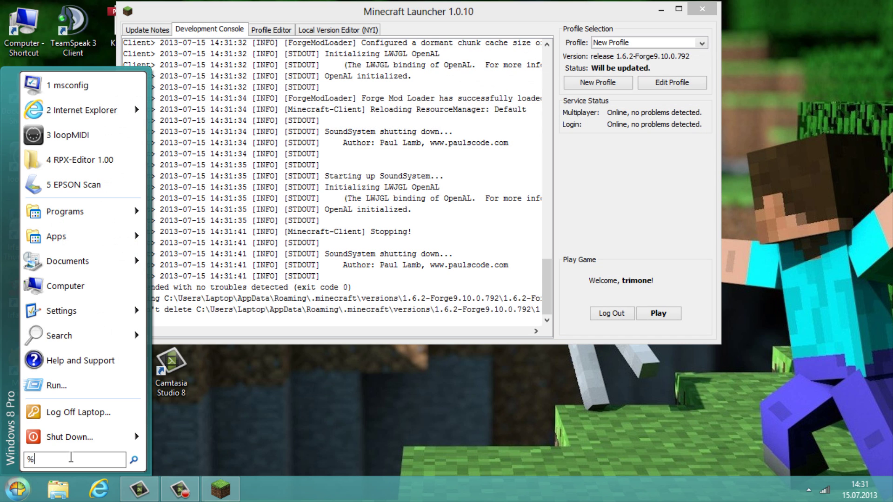
pyautogui.write('appdata%')
pyautogui.press('Return')
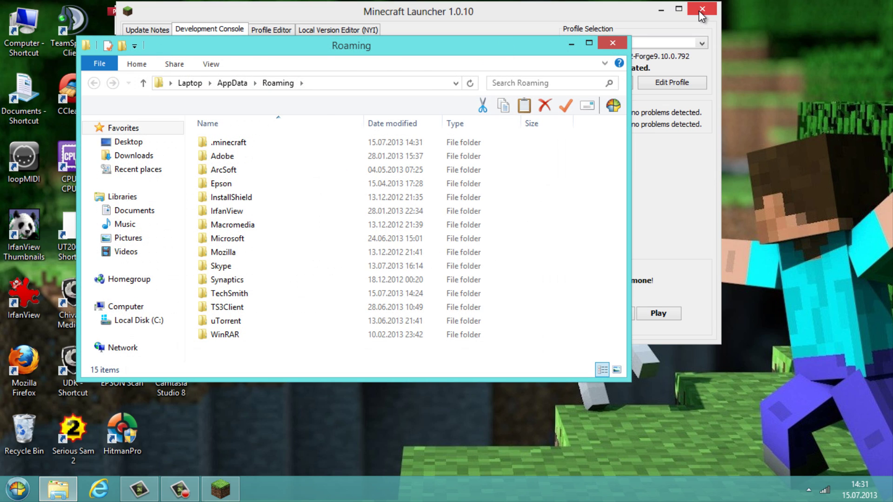
# Close the launcher and open the mods folder inside .minecraft
pyautogui.click(702, 10)
pyautogui.moveTo(504, 45); pyautogui.dragTo(531, 44)
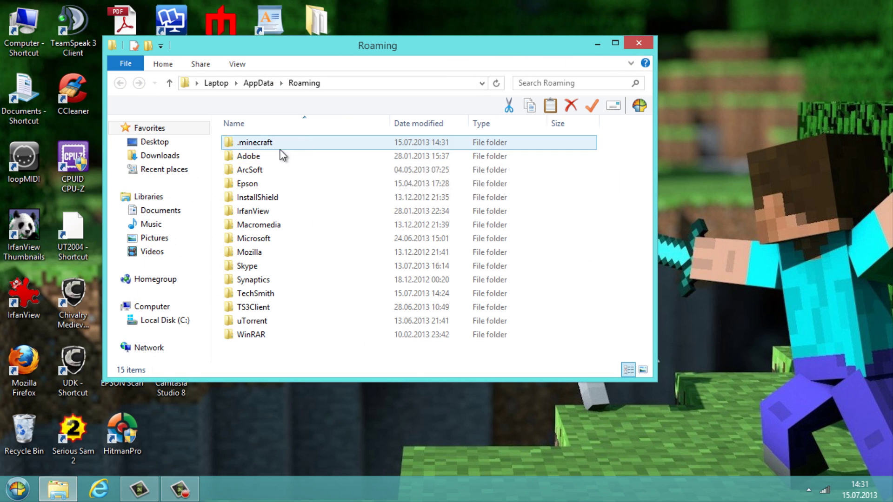
pyautogui.click(248, 146)
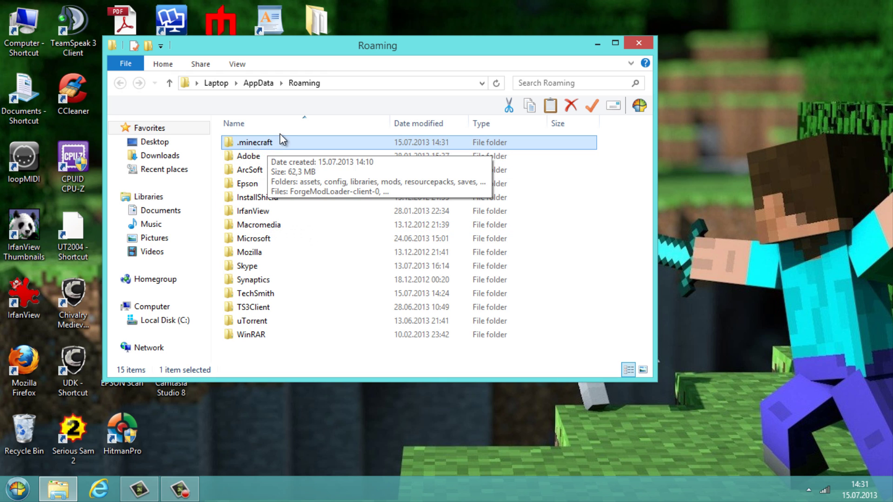
pyautogui.doubleClick(278, 145)
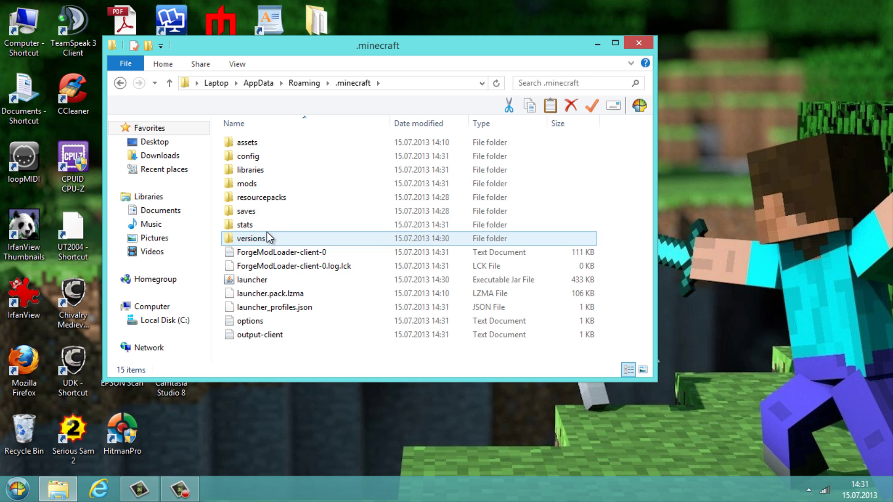
pyautogui.click(254, 183)
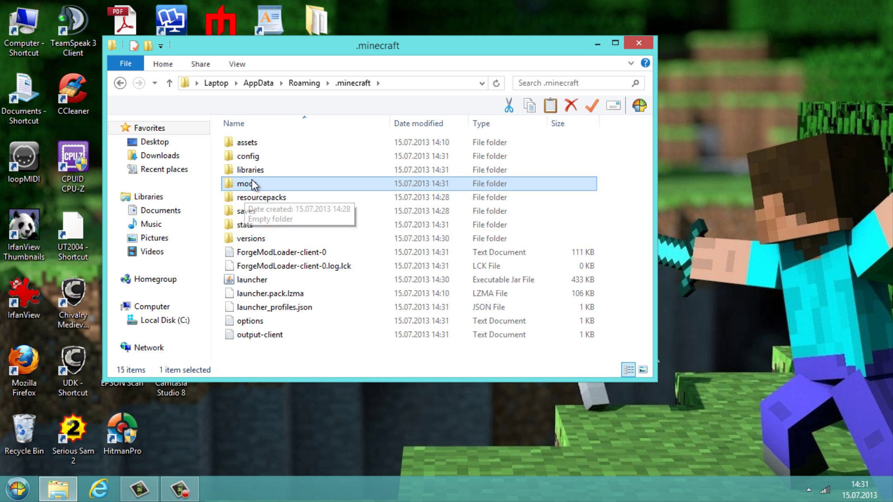
pyautogui.doubleClick(251, 184)
# Move the TooManyItems file from the desktop into the mods folder and close the folder window
pyautogui.moveTo(273, 44); pyautogui.dragTo(651, 55)
pyautogui.moveTo(368, 227); pyautogui.dragTo(678, 281)
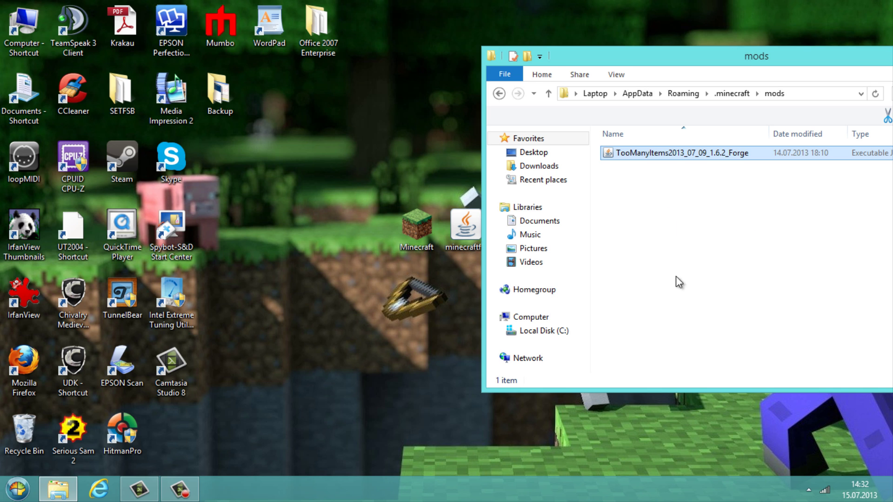
pyautogui.moveTo(749, 57); pyautogui.dragTo(407, 49)
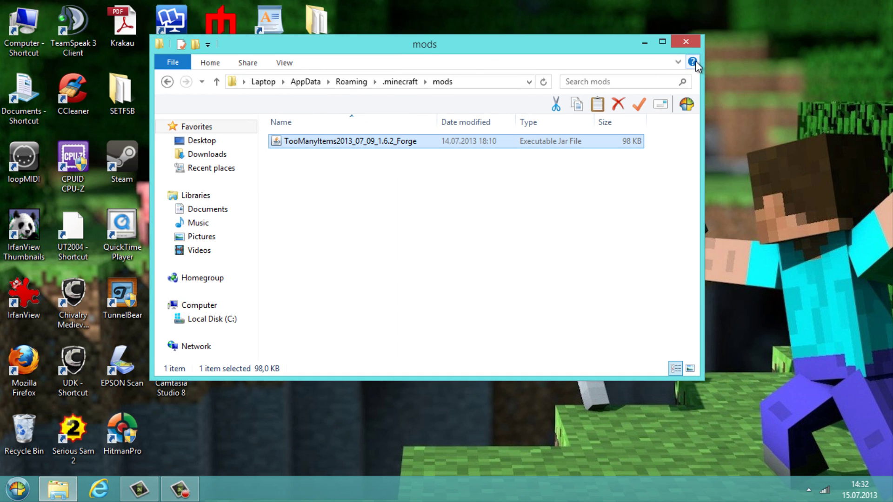
pyautogui.click(688, 44)
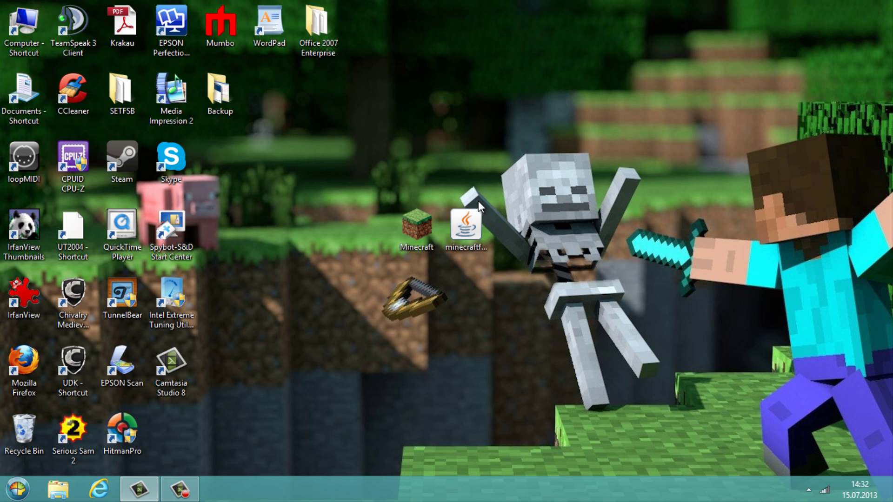
# Start the game from the Minecraft launcher with New Profile and open its mod list
pyautogui.doubleClick(428, 217)
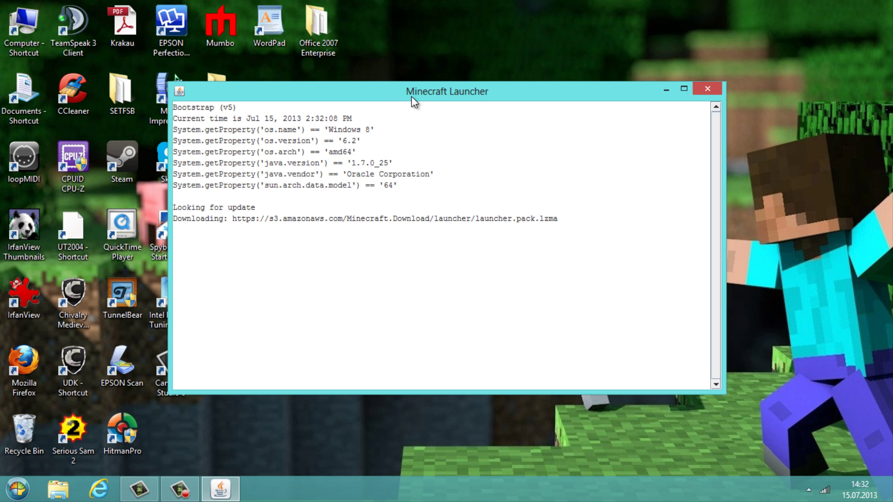
pyautogui.moveTo(407, 85); pyautogui.dragTo(411, 71)
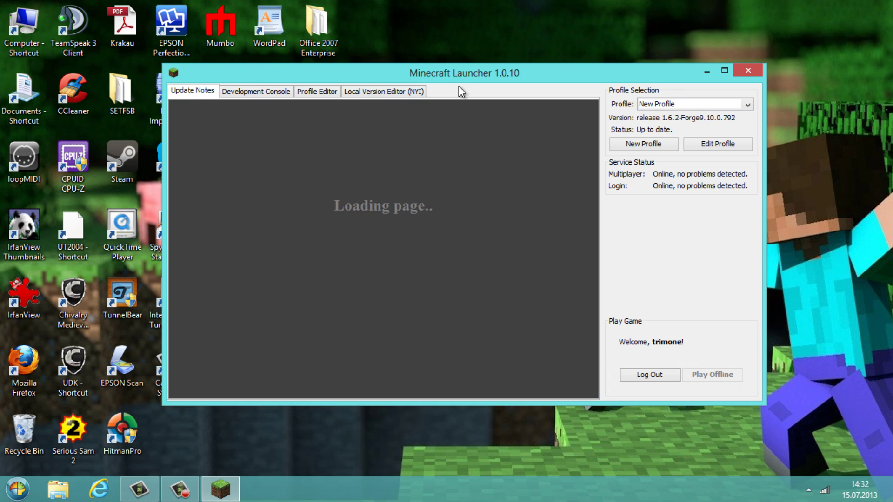
pyautogui.click(664, 101)
pyautogui.click(647, 122)
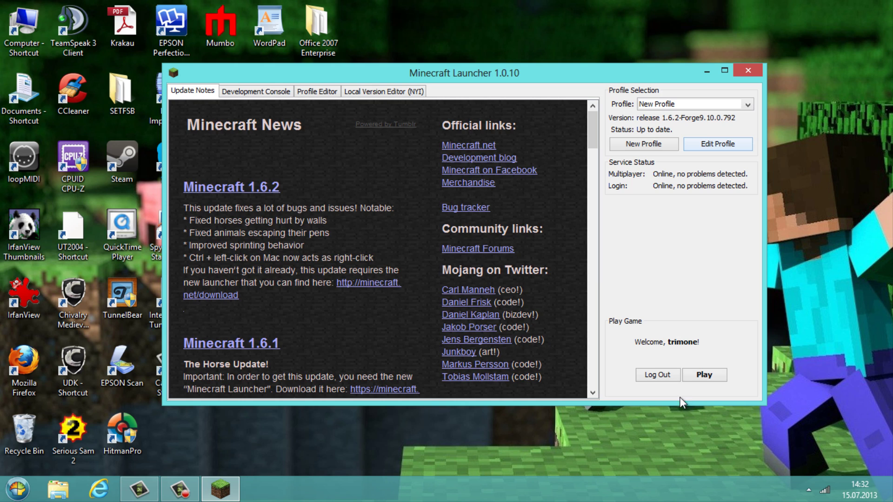
pyautogui.click(705, 375)
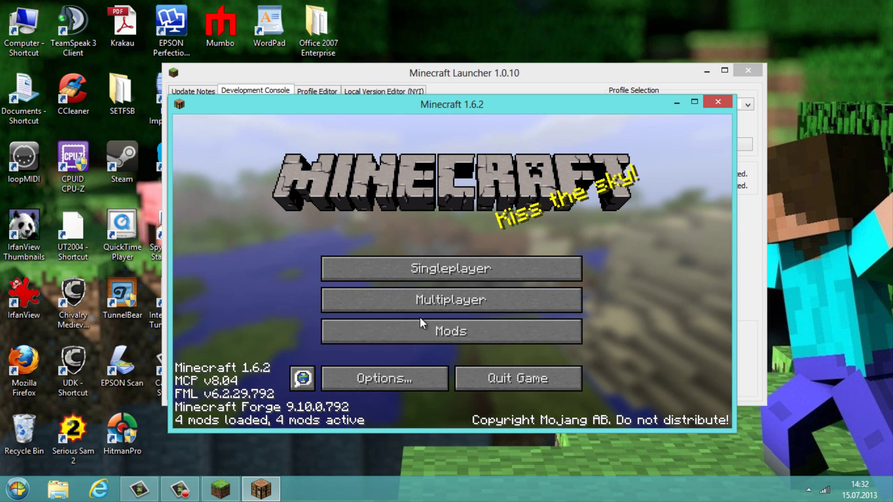
pyautogui.click(449, 341)
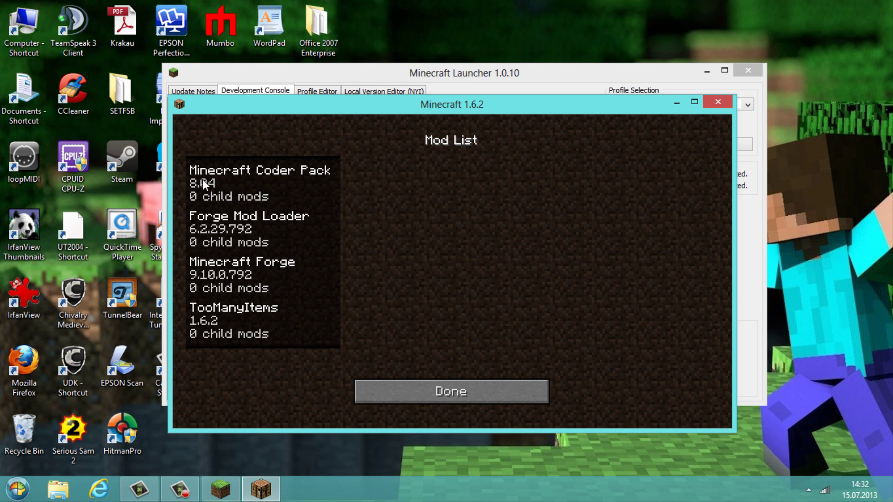
# Leave the mod list and create a singleplayer world named New World in Survival mode
pyautogui.click(433, 396)
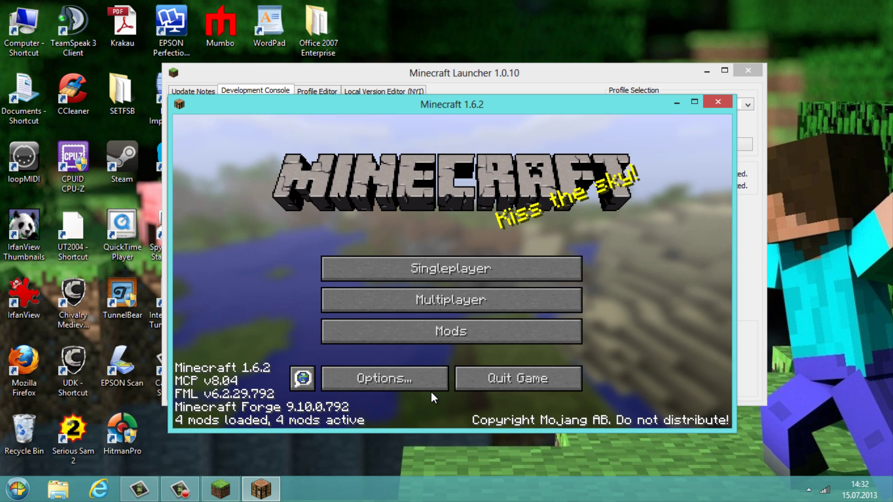
pyautogui.click(421, 274)
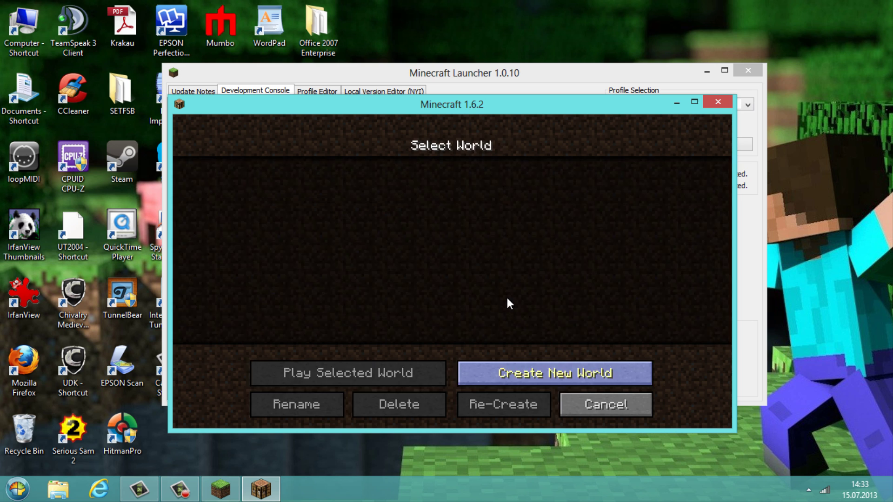
pyautogui.click(511, 374)
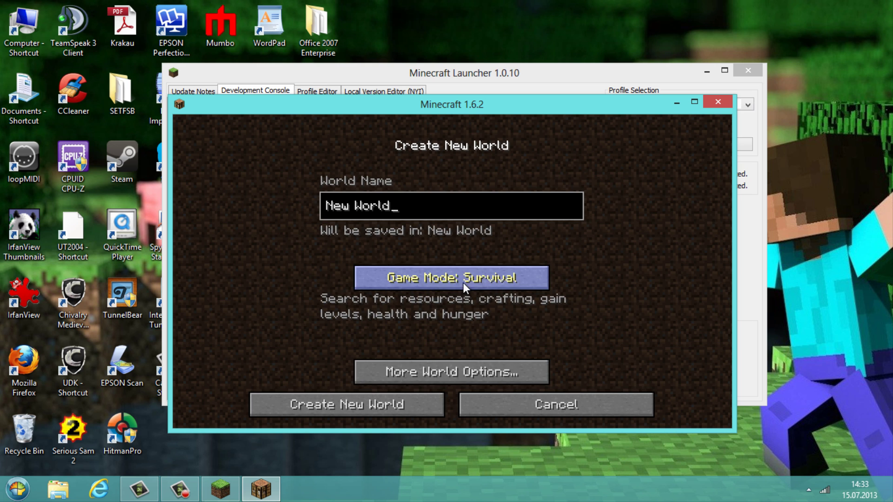
pyautogui.click(399, 404)
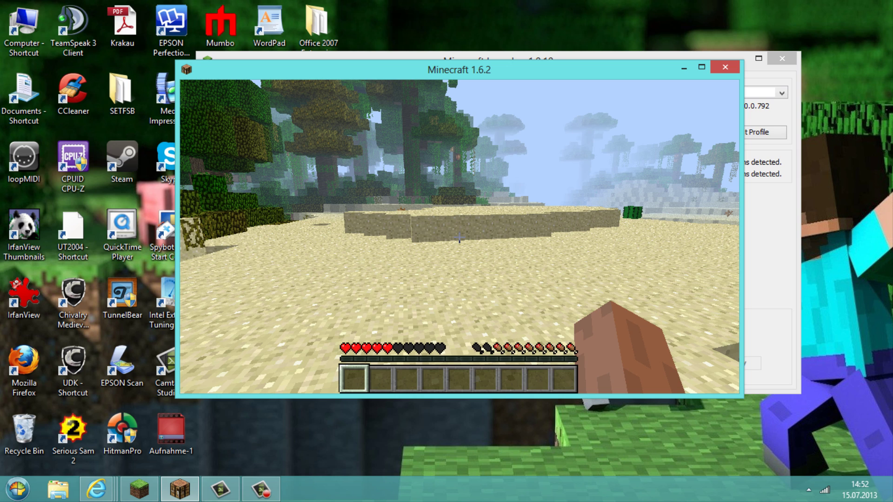
# Open the player inventory in the world and turn on the TooManyItems overlay
pyautogui.moveTo(459, 237)
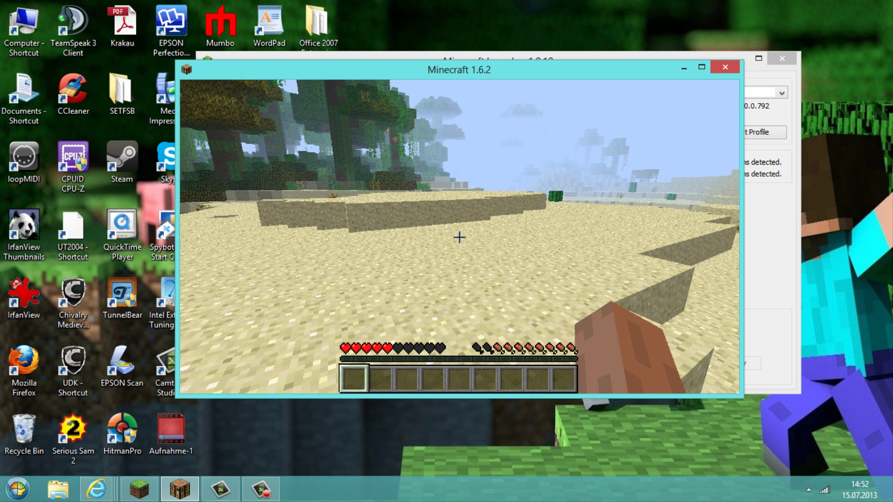
pyautogui.press('e')
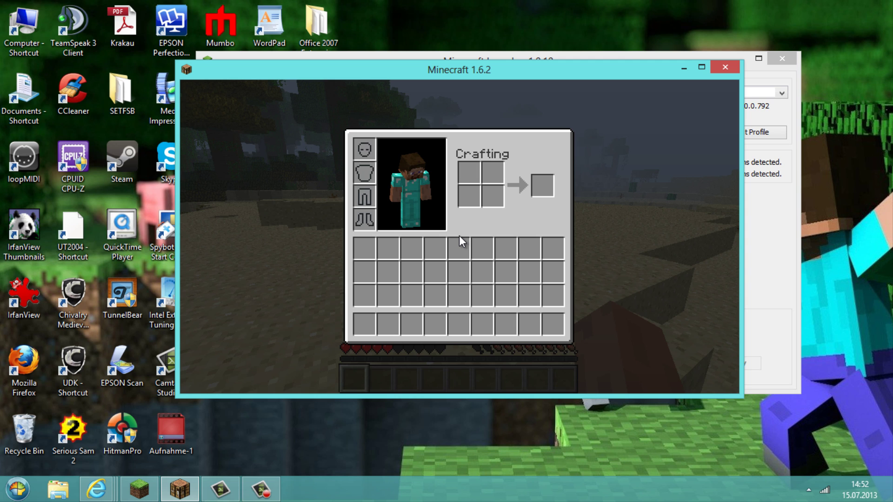
pyautogui.press('o')
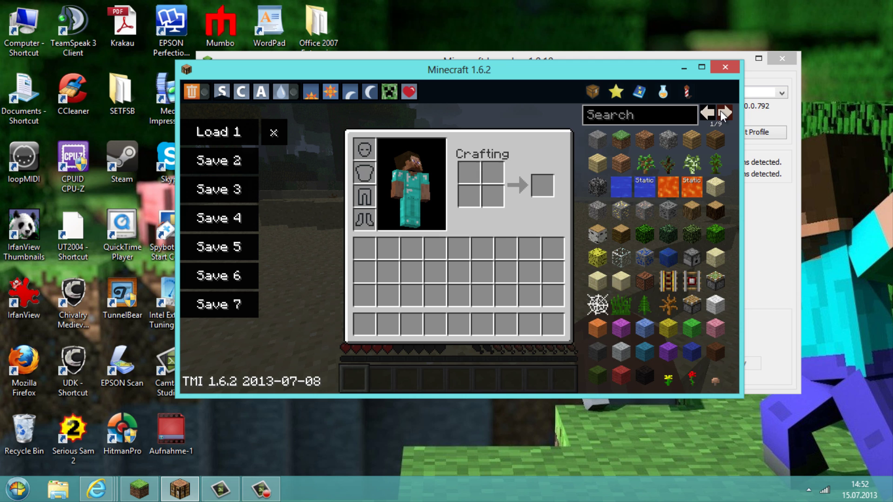
# Page forward through the TooManyItems item list and return to its first page
pyautogui.click(721, 111)
pyautogui.click(721, 111)
pyautogui.click(721, 112)
pyautogui.click(722, 112)
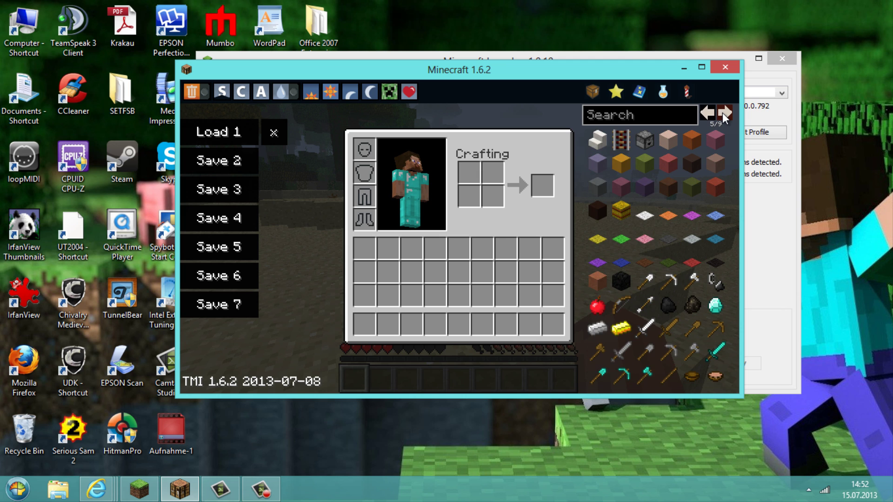
pyautogui.click(722, 112)
pyautogui.click(710, 113)
pyautogui.click(711, 112)
pyautogui.click(711, 112)
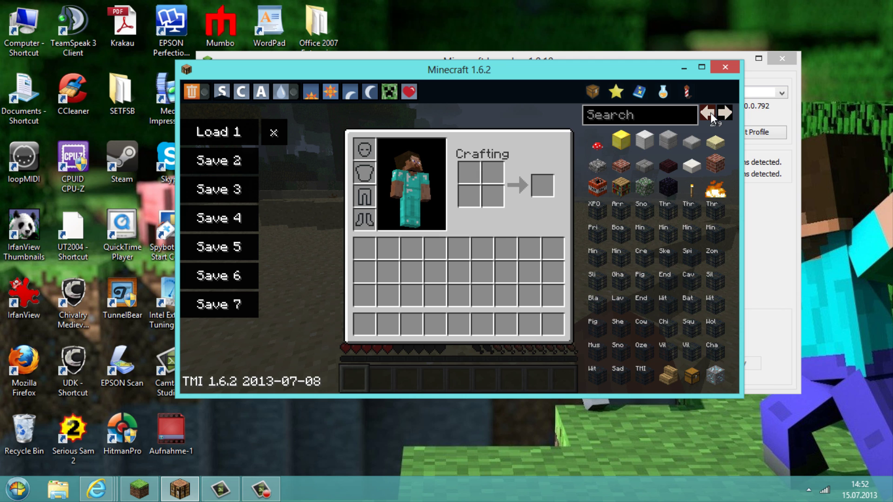
pyautogui.click(710, 113)
pyautogui.click(711, 112)
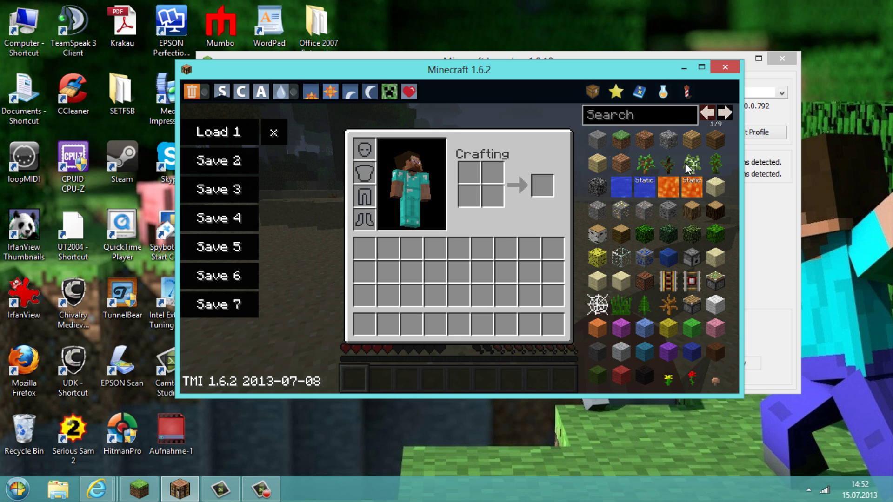
# Add a stack of 64 gravel and a single gravel block to the first two hotbar slots
pyautogui.click(598, 212)
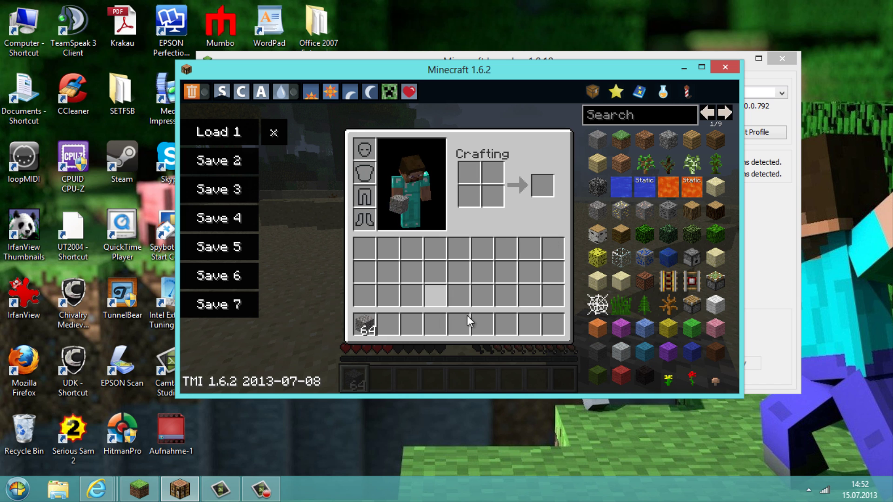
pyautogui.rightClick(599, 209)
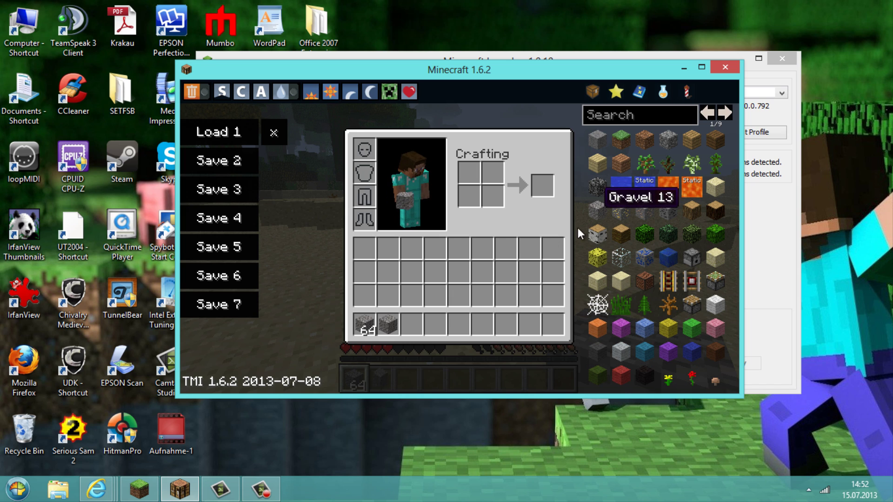
pyautogui.click(394, 324)
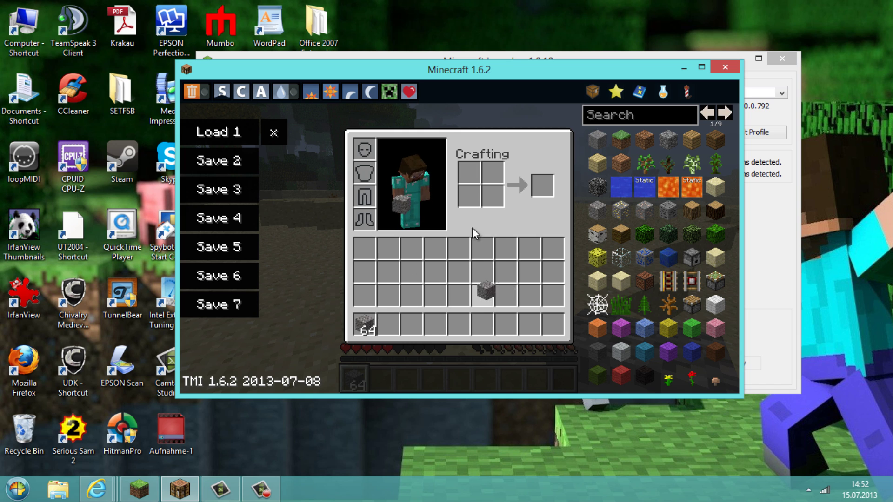
pyautogui.click(530, 264)
pyautogui.click(530, 265)
pyautogui.click(388, 324)
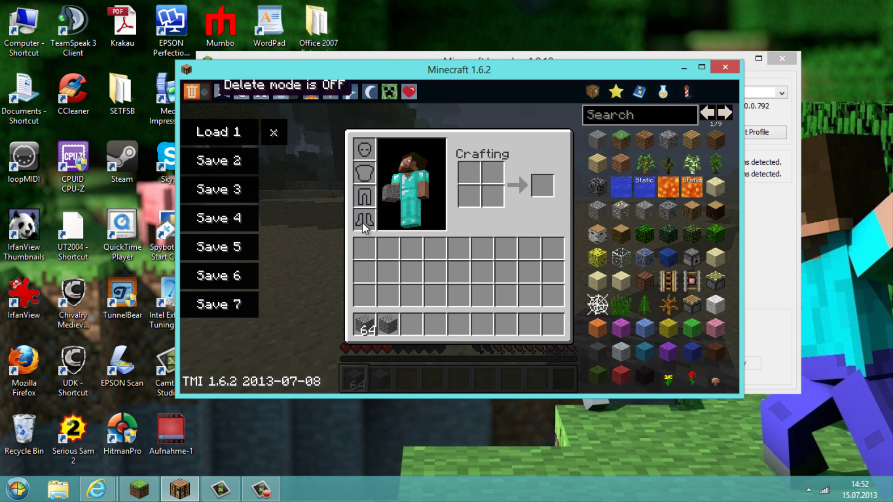
# Turn on delete mode, delete both gravel items from the hotbar, and turn delete mode off
pyautogui.click(202, 91)
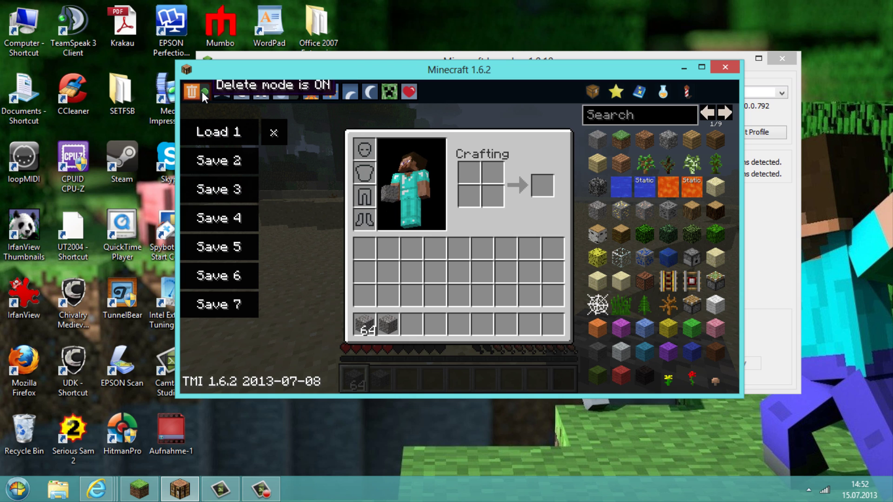
pyautogui.click(366, 322)
pyautogui.click(379, 322)
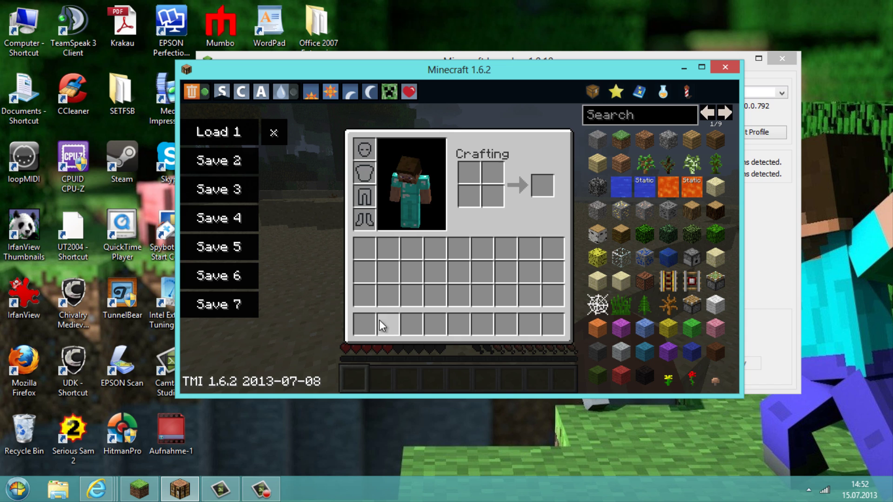
pyautogui.click(202, 95)
# Go through the TooManyItems survival mode and time-of-day options, including midnight and noon
pyautogui.click(220, 93)
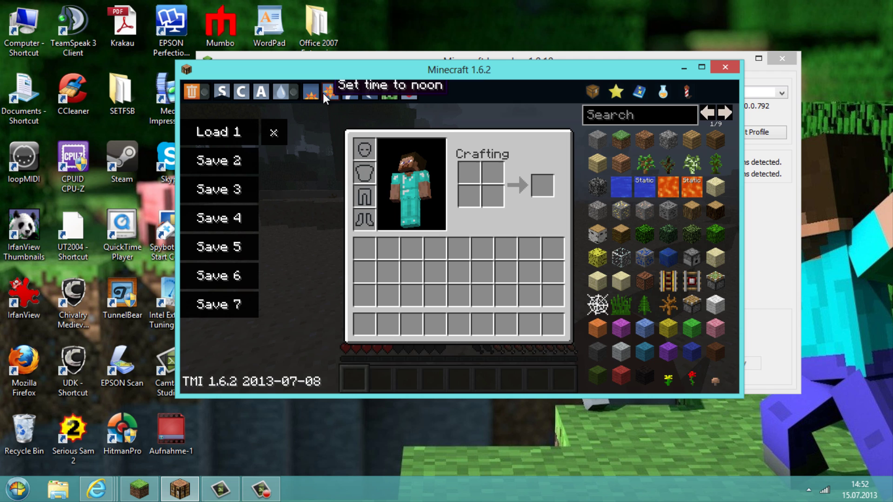
pyautogui.click(367, 91)
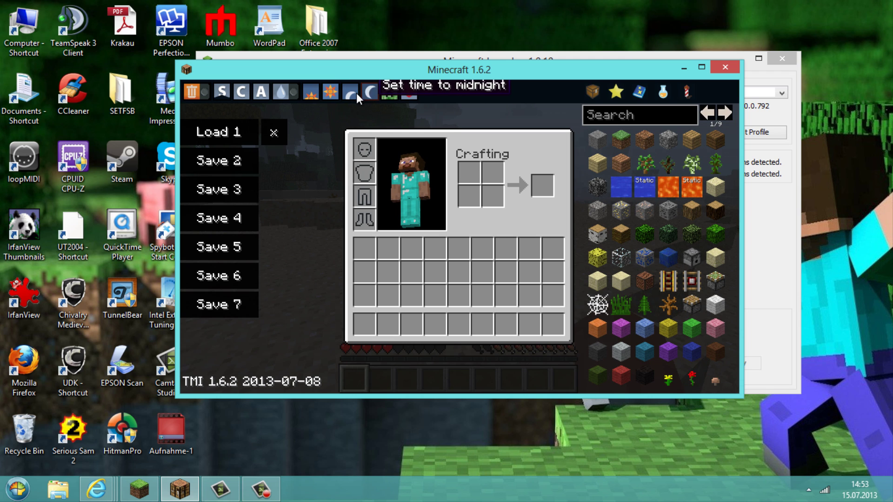
pyautogui.click(316, 92)
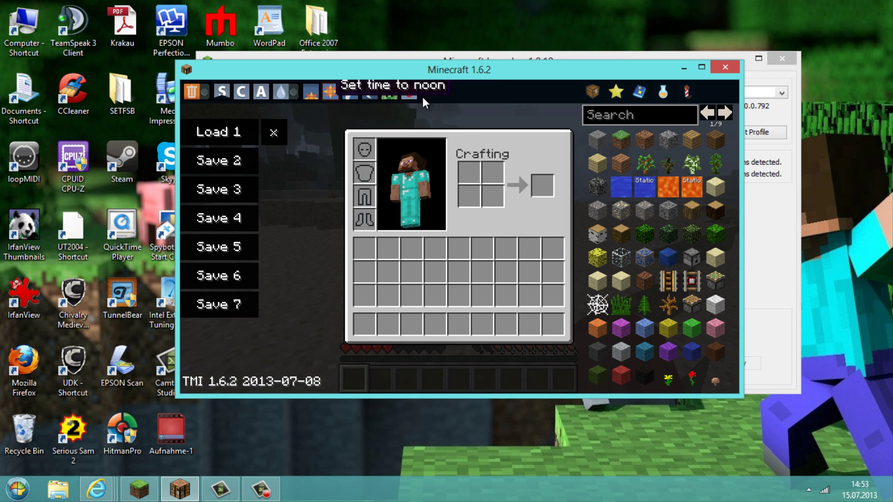
# Cycle the difficulty through Easy and Hard, and restore the player's health to full
pyautogui.click(389, 92)
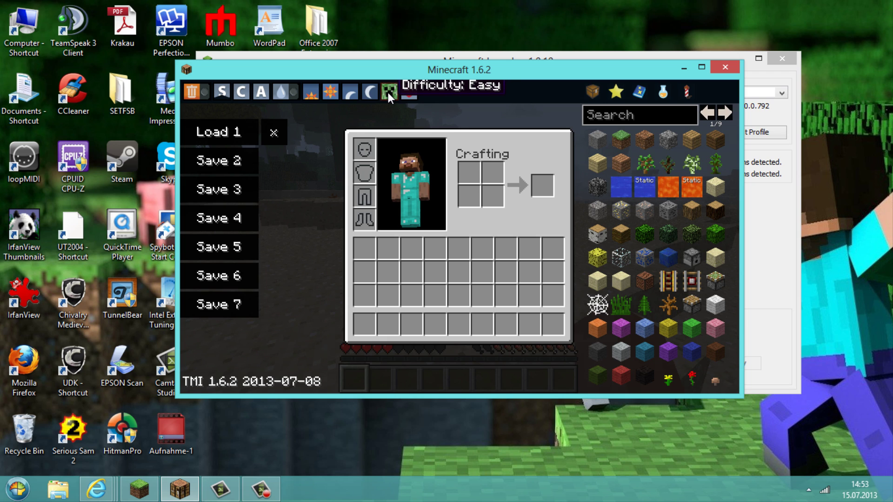
pyautogui.click(389, 92)
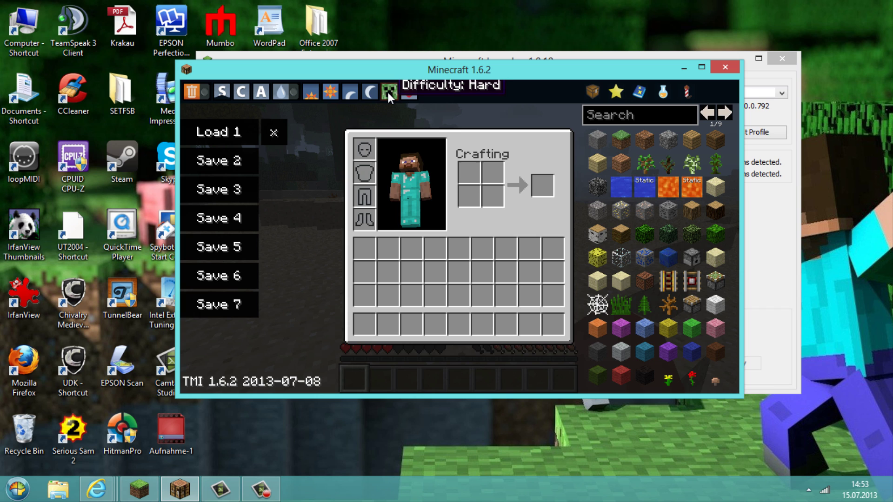
pyautogui.click(388, 92)
pyautogui.click(407, 92)
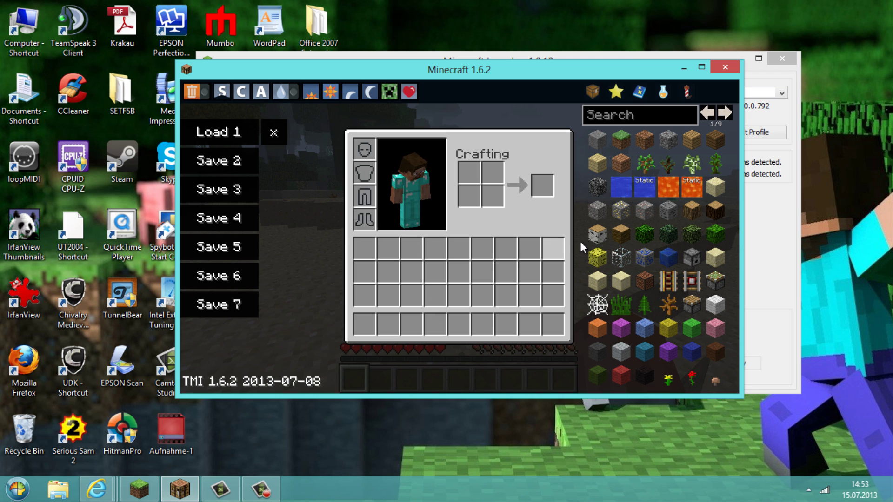
# Add 64-item stacks of spruce leaves, lapis lazuli blocks, dead bushes, pistons, lava and water, and save the inventory in slot 2
pyautogui.click(668, 234)
pyautogui.click(667, 254)
pyautogui.click(667, 305)
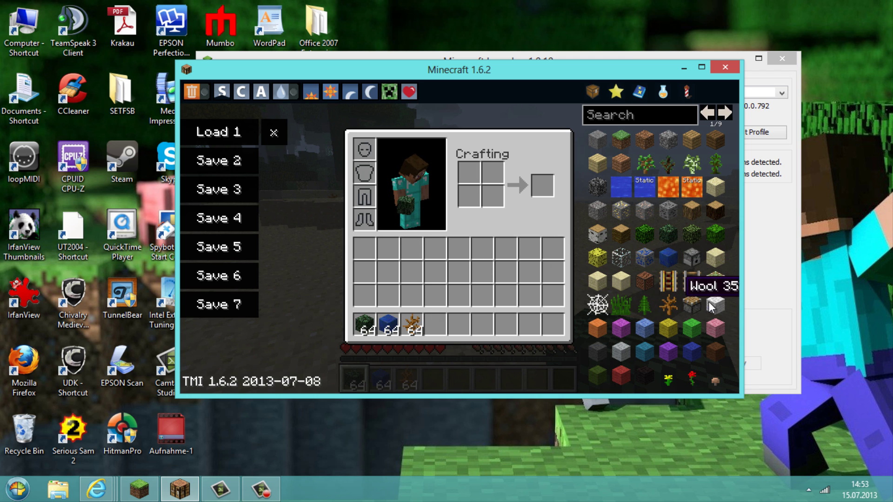
pyautogui.click(691, 304)
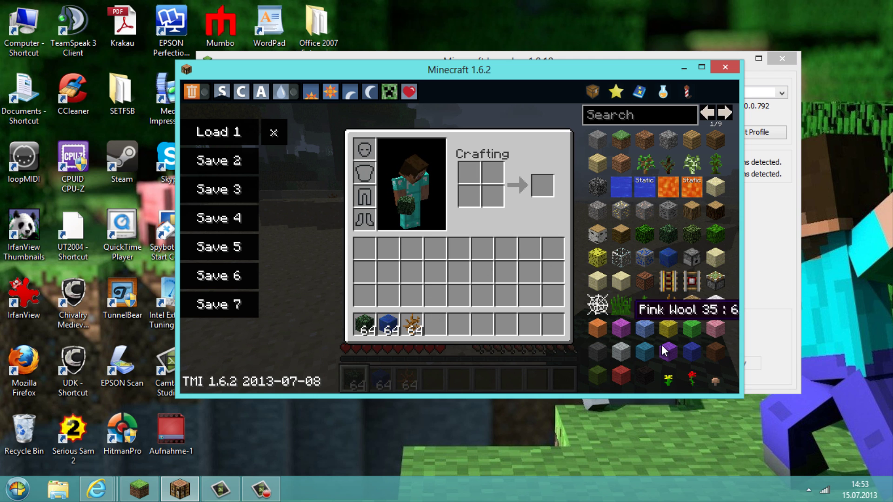
pyautogui.click(689, 186)
pyautogui.click(648, 187)
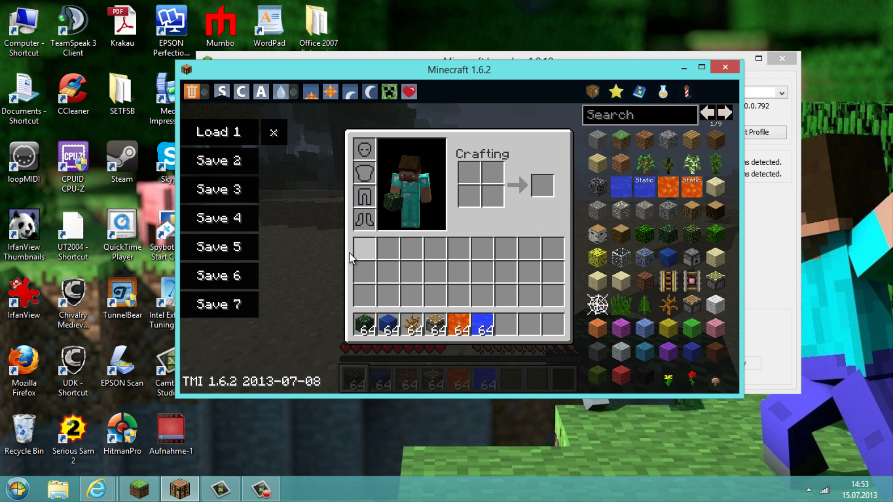
pyautogui.click(230, 161)
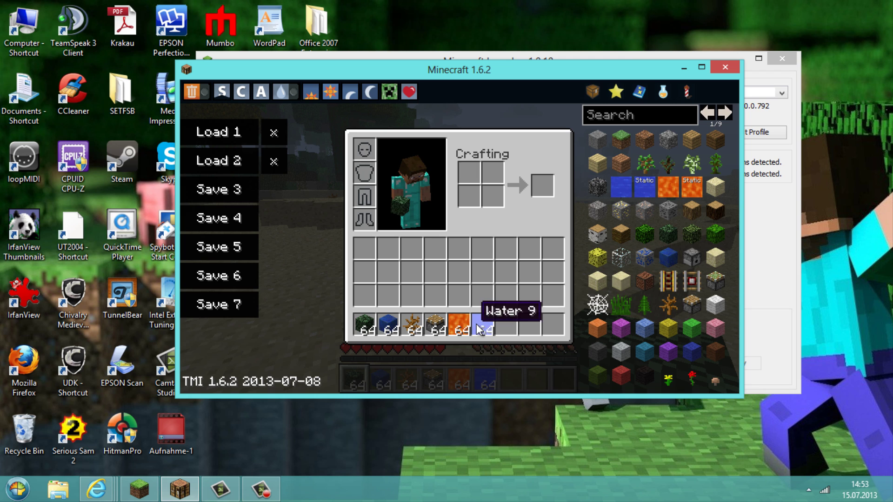
# Add extra stacks of glass, leaves, lapis lazuli and dead bushes, then restore the inventory saved in slot 2 and close it
pyautogui.click(621, 257)
pyautogui.click(668, 234)
pyautogui.click(668, 257)
pyautogui.click(668, 305)
pyautogui.click(644, 257)
pyautogui.click(645, 258)
pyautogui.click(668, 234)
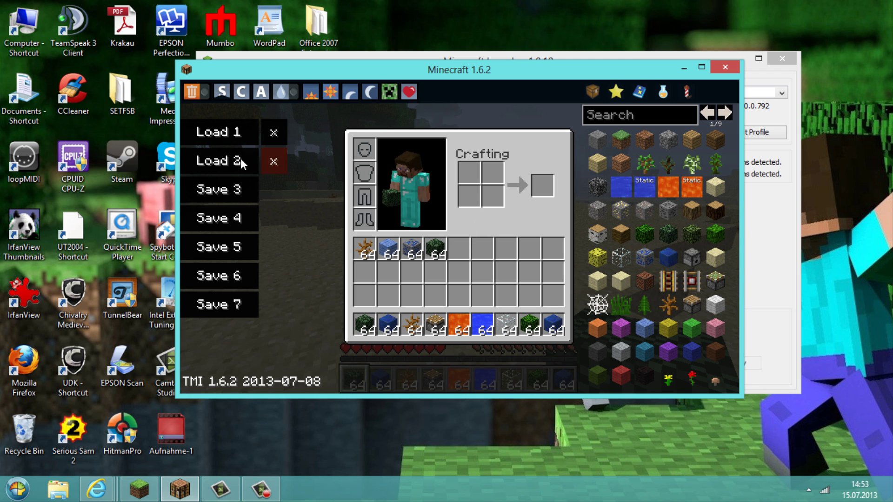
pyautogui.click(239, 159)
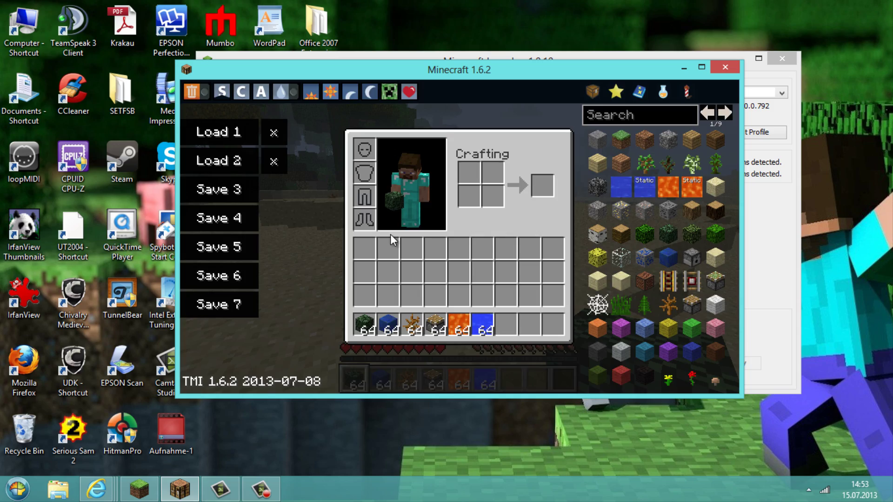
pyautogui.press('e')
# Place seven lava blocks on and beside the sand ledge
pyautogui.scroll(-4, 459, 237)
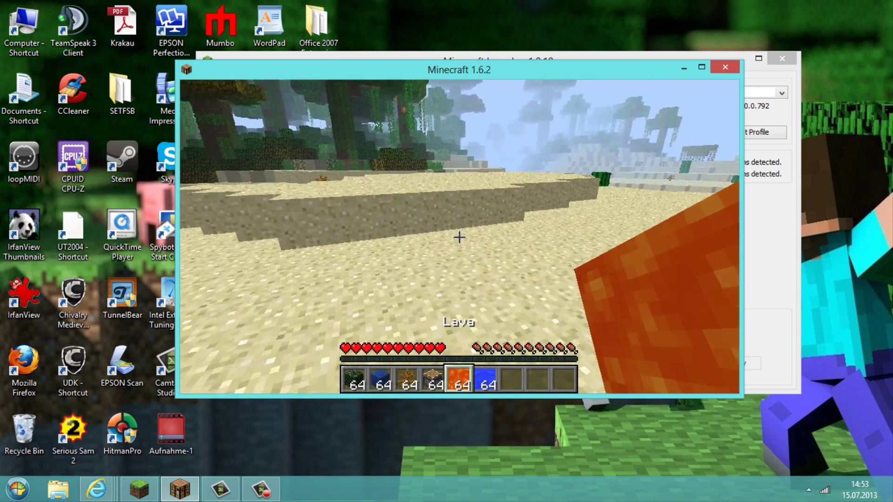
pyautogui.rightClick(459, 238)
pyautogui.rightClick(459, 238)
pyautogui.rightClick(459, 237)
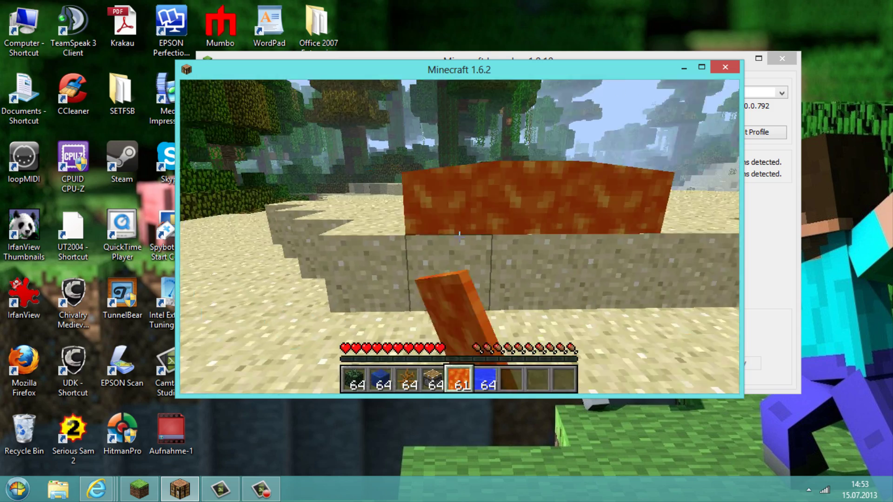
pyautogui.rightClick(459, 237)
pyautogui.rightClick(459, 237)
pyautogui.rightClick(459, 237)
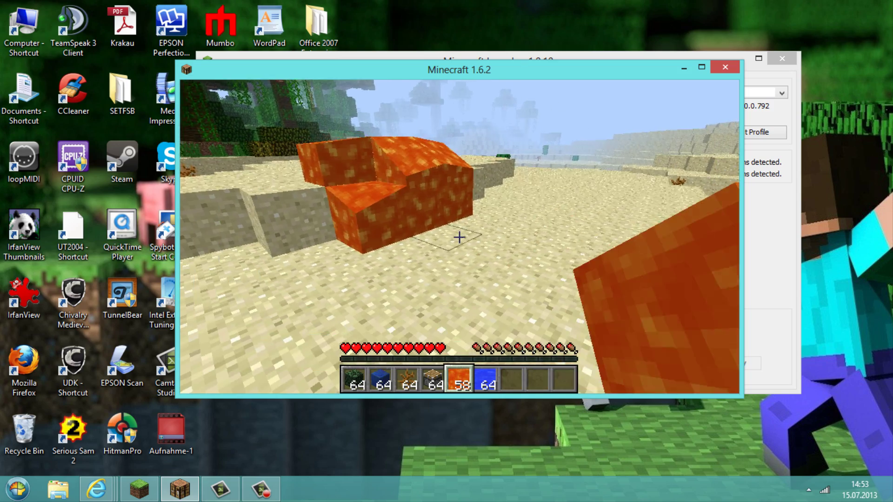
pyautogui.rightClick(460, 237)
# Place ten pistons on the sand next to the lava
pyautogui.scroll(1, 459, 238)
pyautogui.rightClick(460, 237)
pyautogui.rightClick(459, 237)
pyautogui.rightClick(459, 238)
pyautogui.rightClick(459, 237)
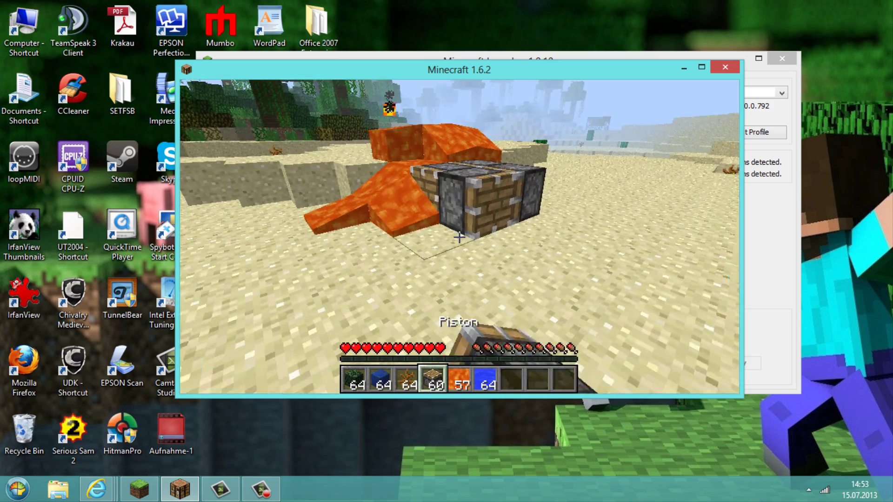
pyautogui.rightClick(459, 237)
pyautogui.rightClick(460, 237)
pyautogui.rightClick(458, 237)
pyautogui.rightClick(459, 237)
pyautogui.rightClick(459, 237)
pyautogui.rightClick(459, 238)
# Place two spruce leaves blocks, one dead bush and four lapis lazuli blocks around the pistons
pyautogui.scroll(3, 459, 237)
pyautogui.rightClick(459, 237)
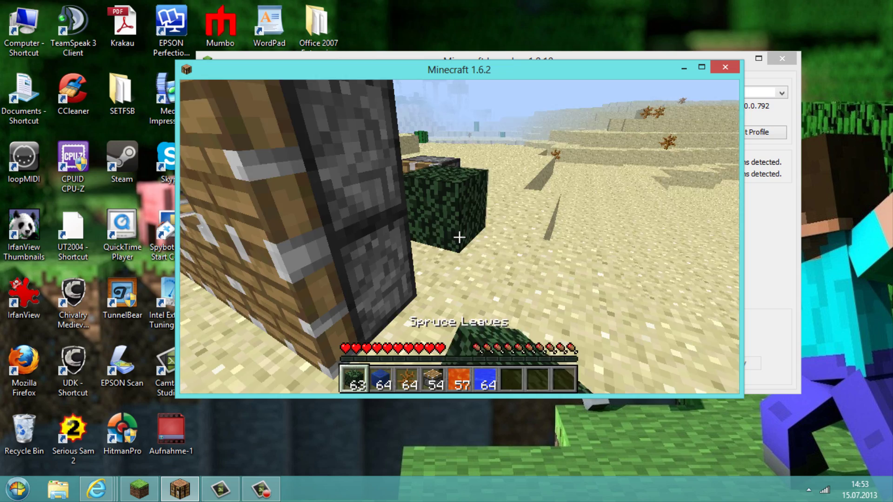
pyautogui.rightClick(459, 238)
pyautogui.scroll(-2, 459, 238)
pyautogui.rightClick(460, 237)
pyautogui.scroll(1, 459, 237)
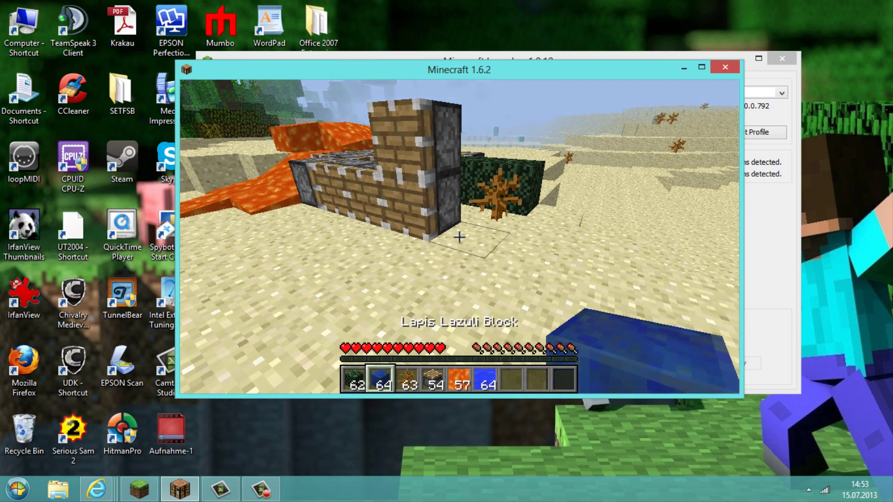
pyautogui.rightClick(459, 237)
pyautogui.rightClick(459, 237)
pyautogui.rightClick(459, 237)
pyautogui.rightClick(459, 238)
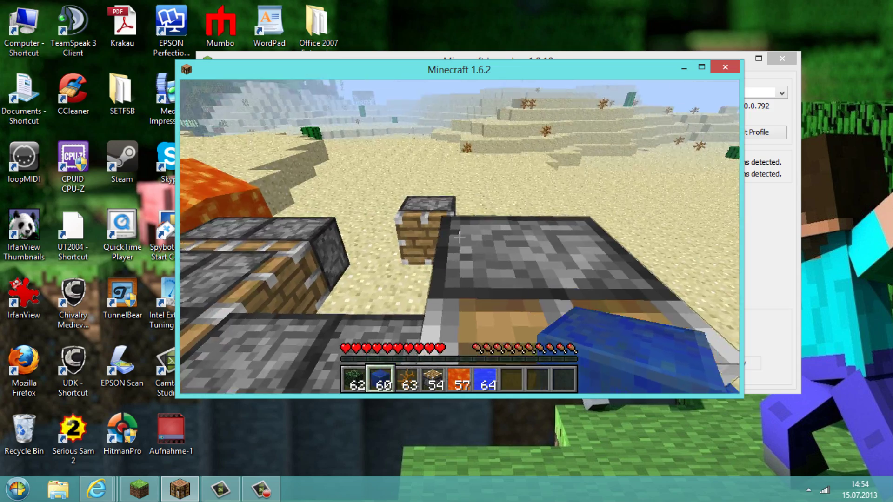
# View the inventory with the TooManyItems overlay once more and return to the world
pyautogui.press('e')
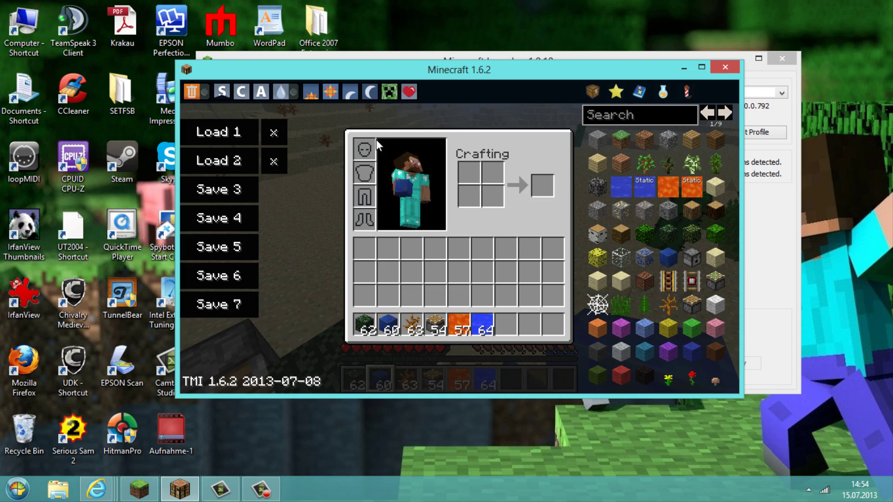
pyautogui.press('e')
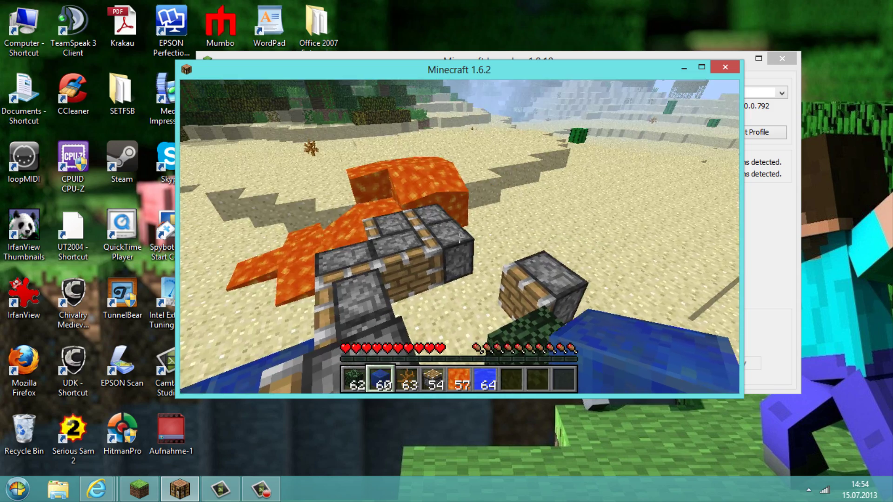